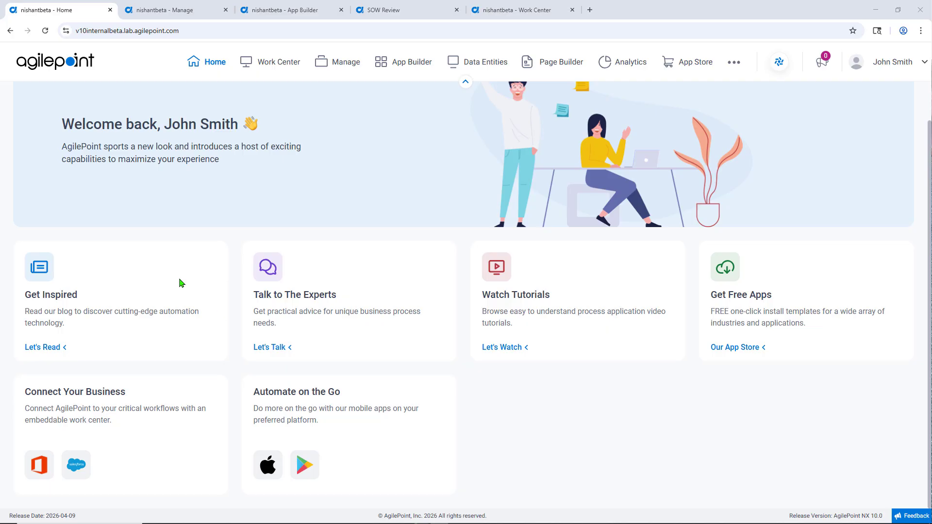
Open the Global Access Tokens list in the Manage area's App Builder section
click(193, 14)
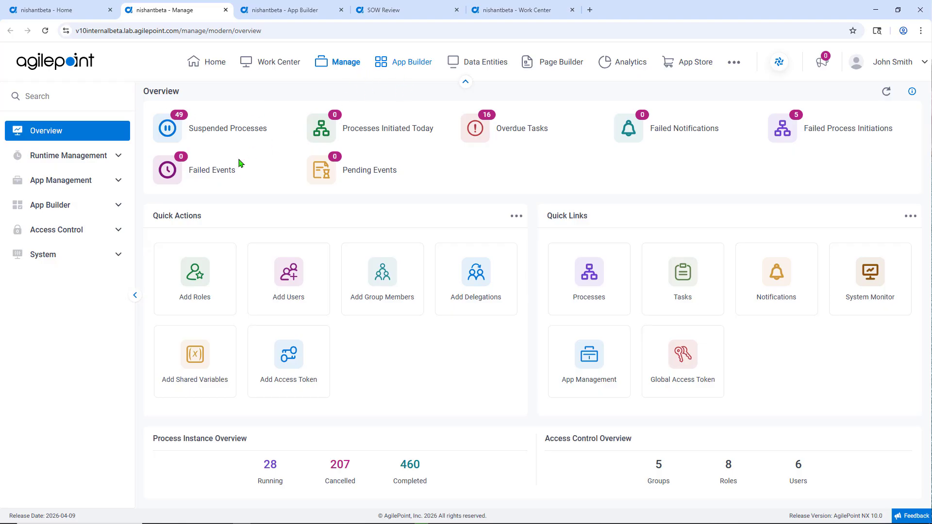
click(117, 204)
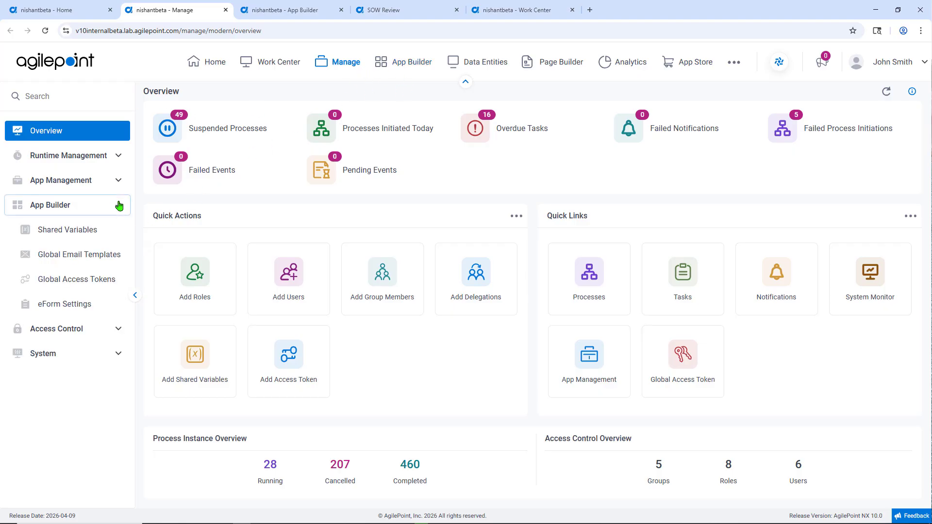
click(98, 287)
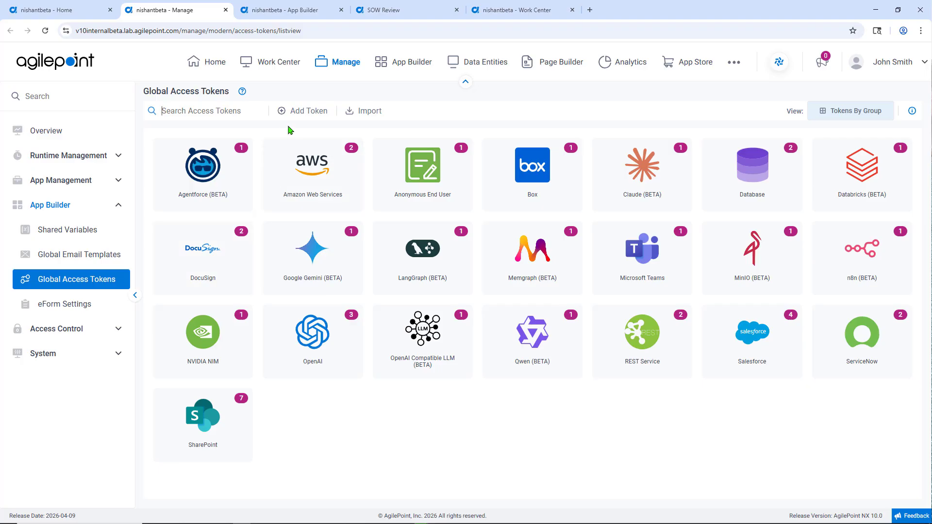
Find the OpenAI token type by searching "open" and bring up its blank access token form to view the required fields
click(300, 116)
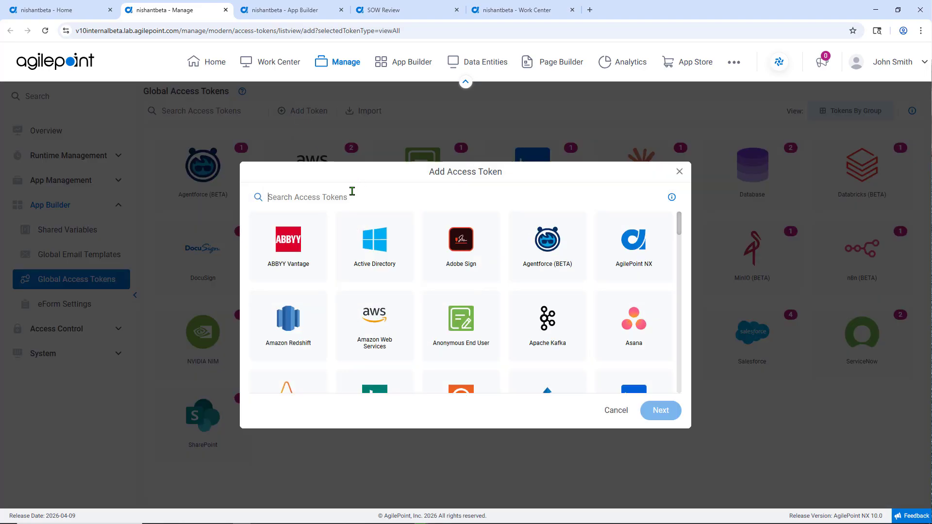
text(open)
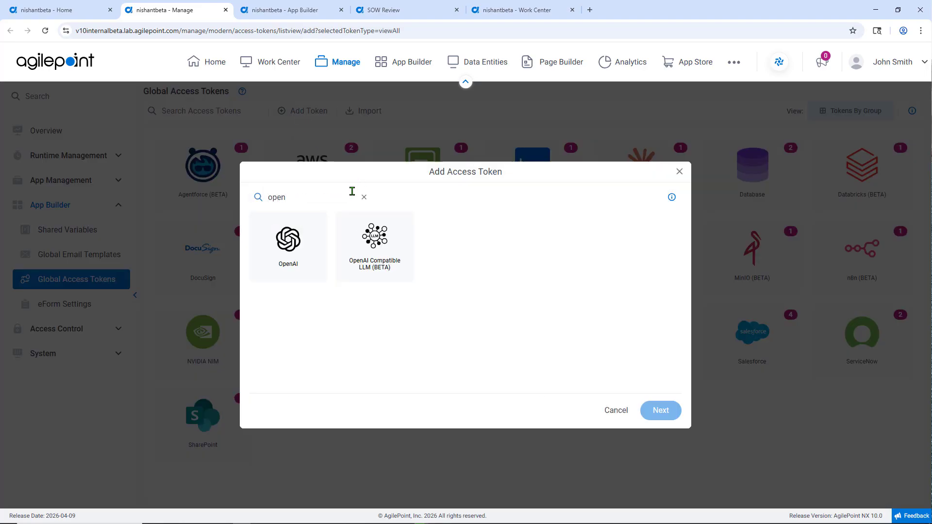
click(300, 247)
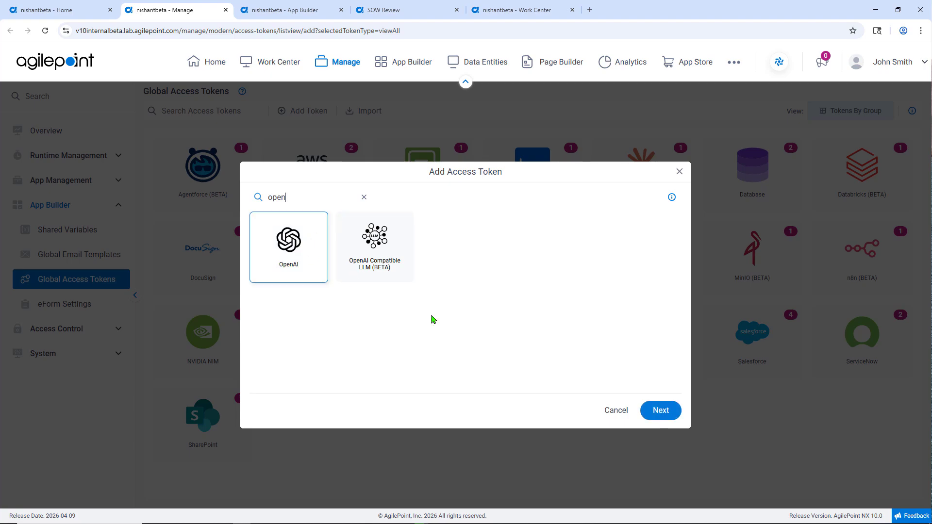
click(668, 415)
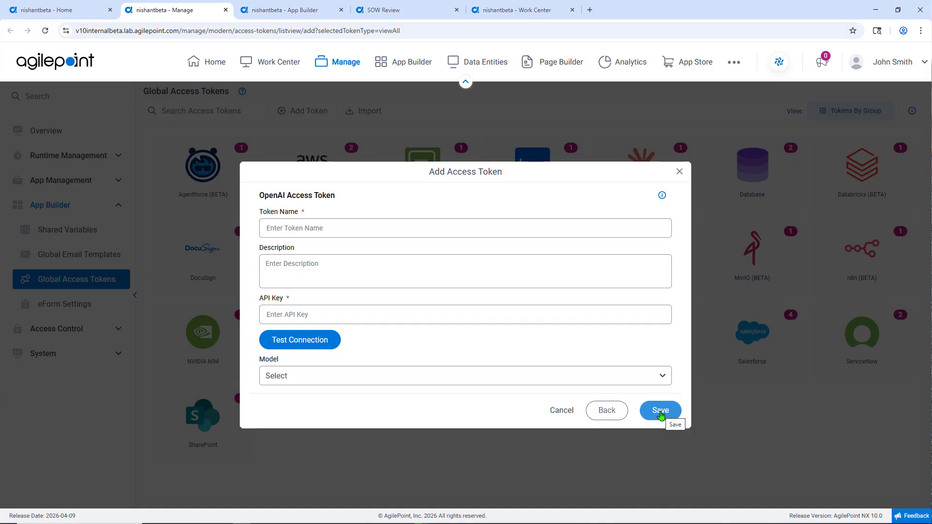
click(347, 260)
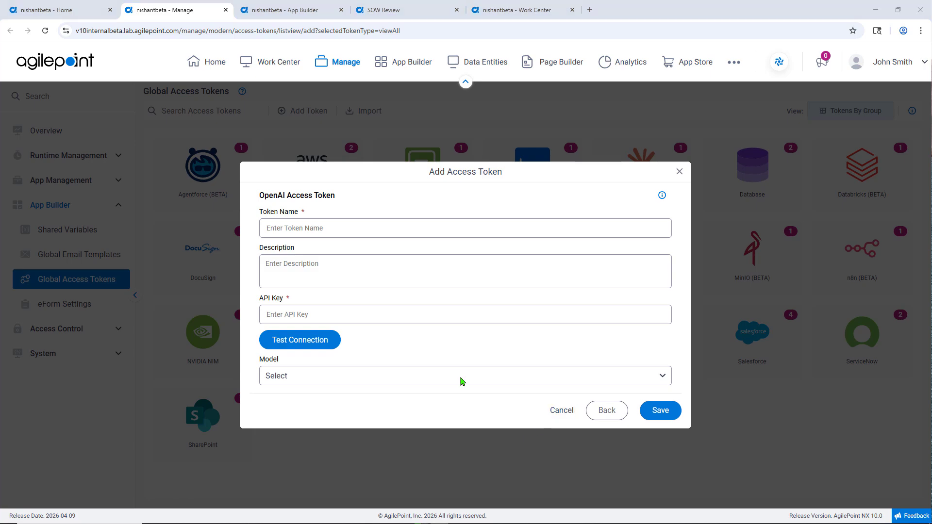
Open the Submission Form's eForm for editing from the Data Extraction Demo - Open AI process
click(288, 12)
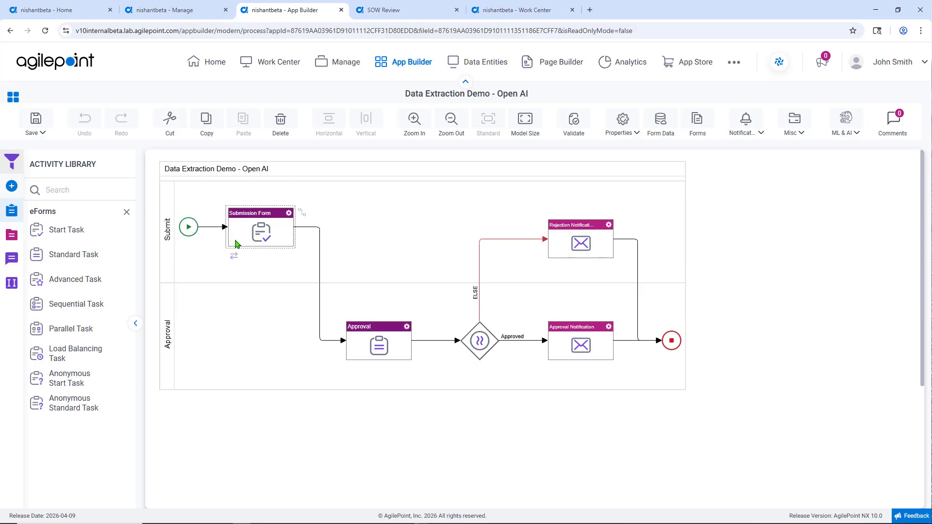
click(288, 214)
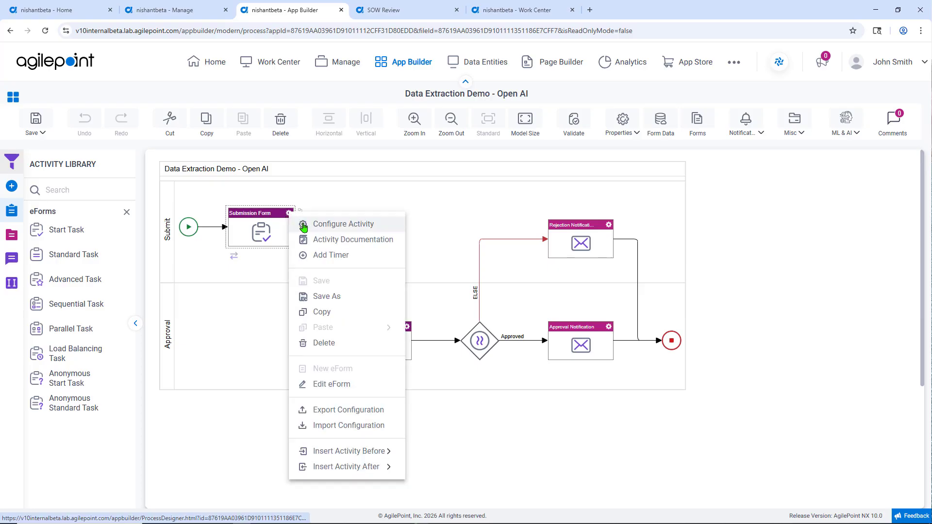
click(348, 385)
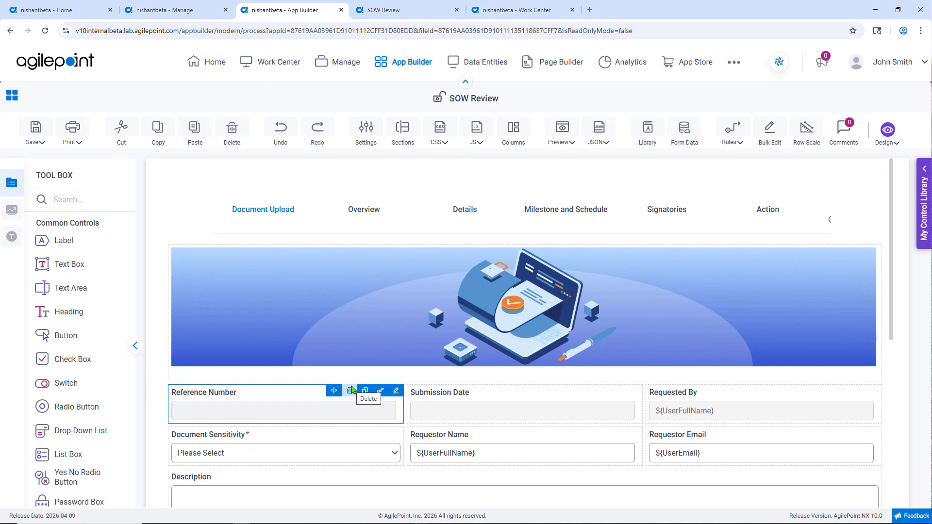
Add an Auto-Lookup control to the empty cell beside OpenAI-SOW in the Purpose of Submission row
scroll(352, 390, down, 6)
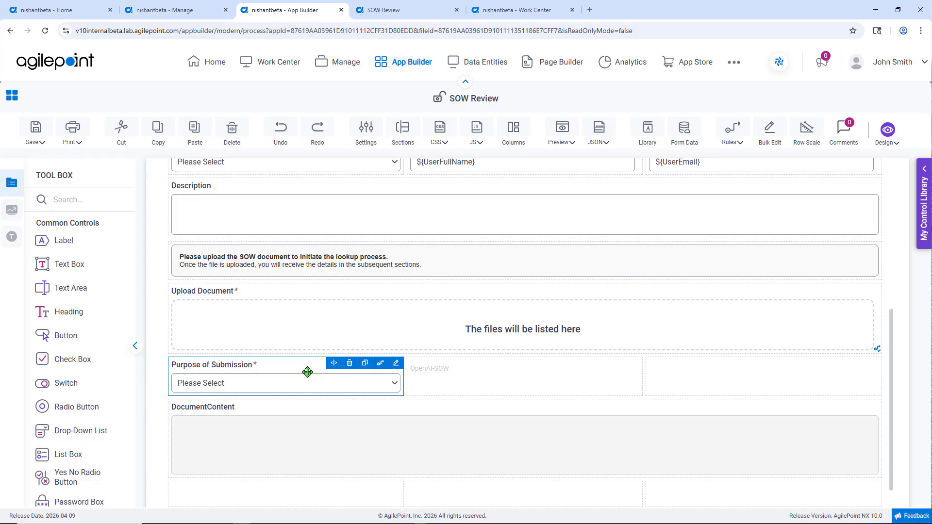
click(183, 339)
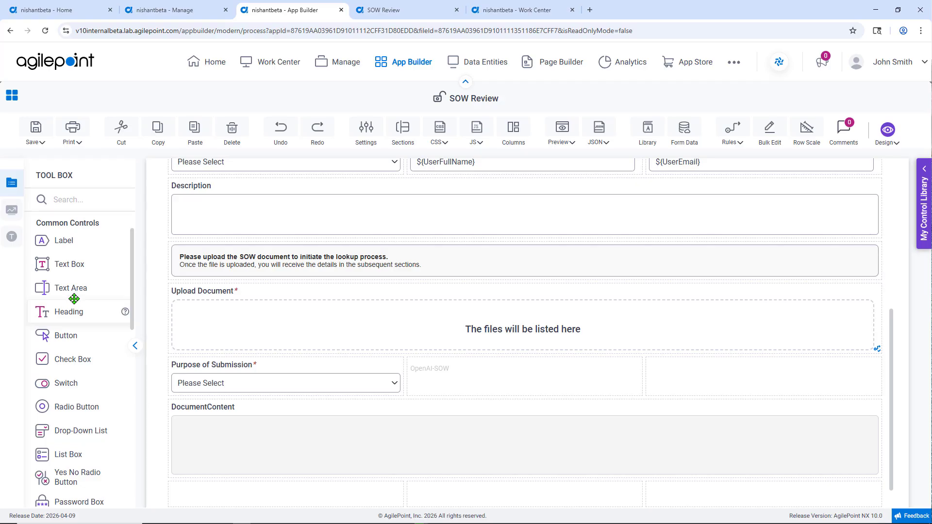
click(85, 199)
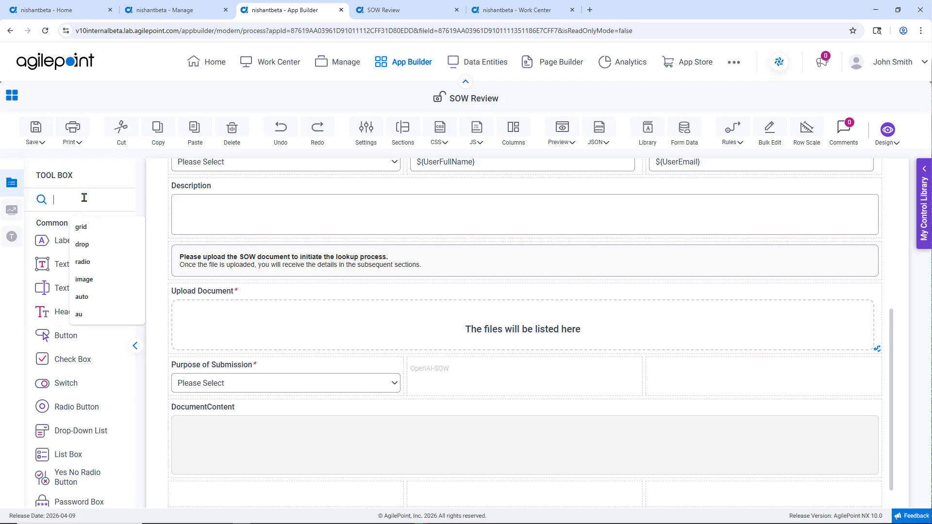
text(au)
drag(63, 299, 689, 382)
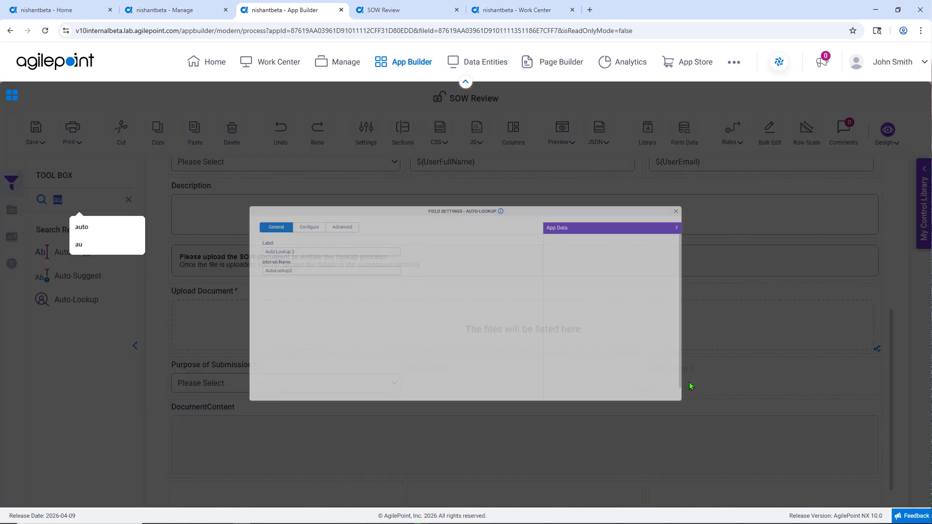
Start creating an OpenAI lookup as the new Auto-Lookup's source, and close its settings without creating it
click(238, 190)
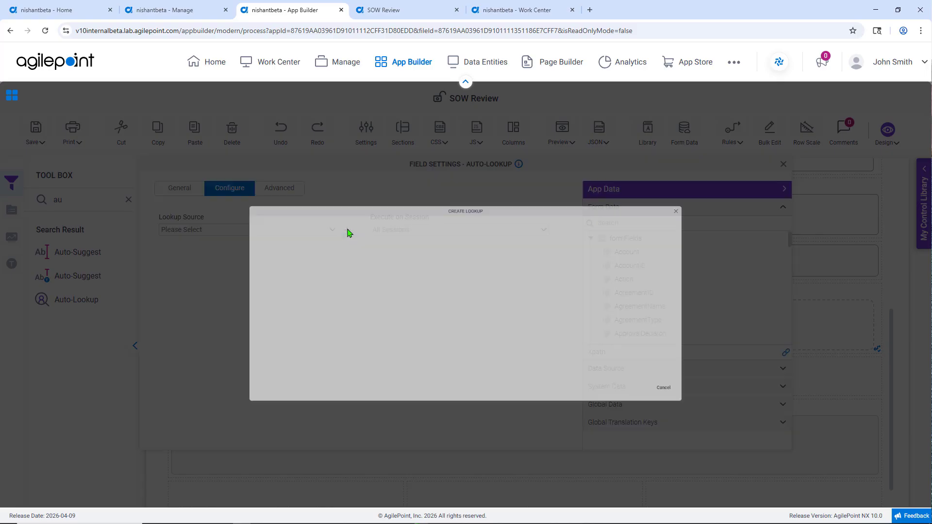
click(347, 231)
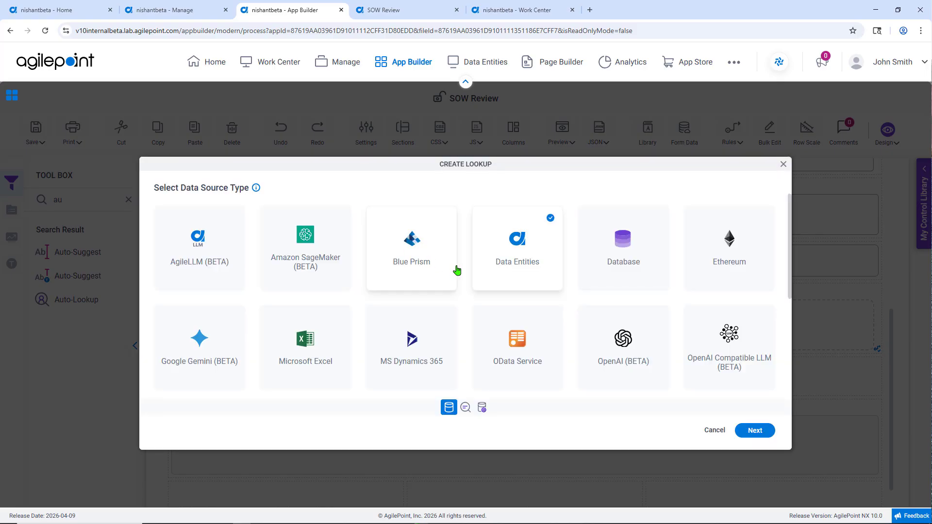
click(623, 339)
click(743, 435)
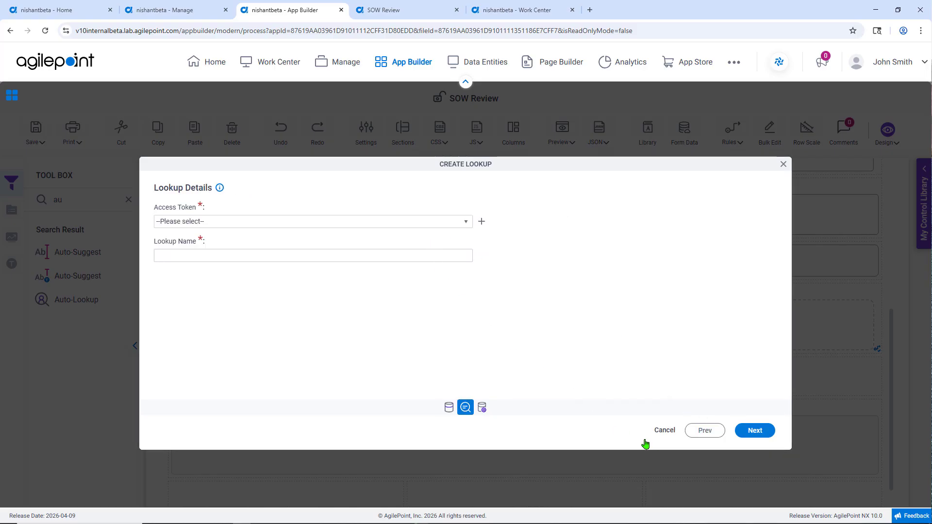
click(783, 166)
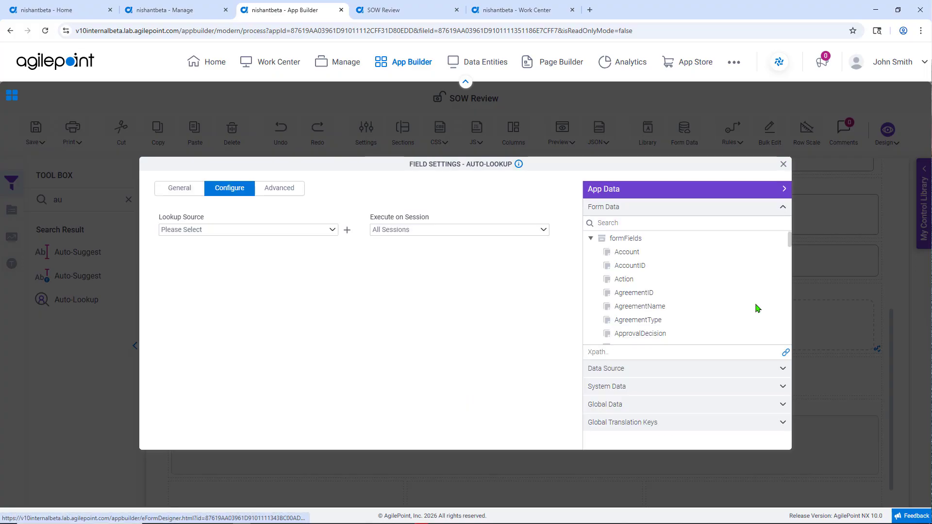
click(784, 167)
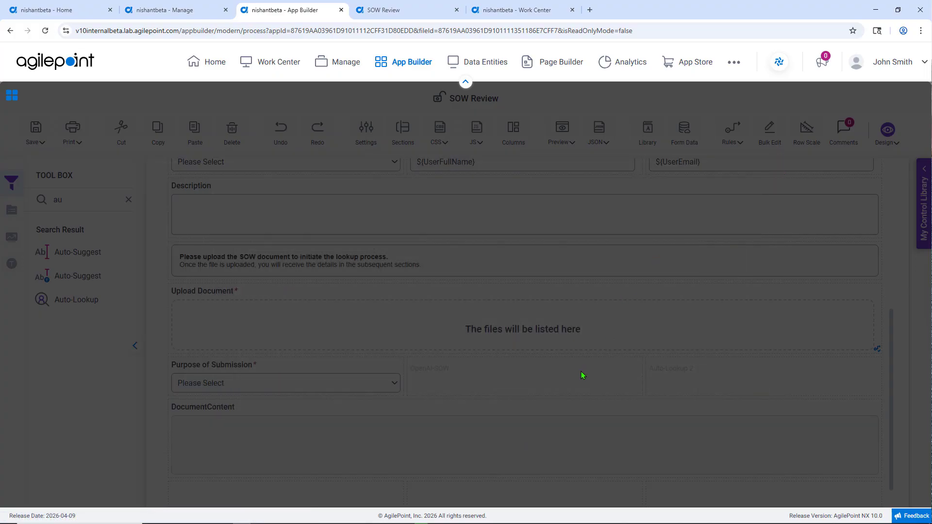
Open the OpenAISOW lookup source of the existing OpenAI-SOW control to view its model properties
mouse_move(553, 373)
click(634, 364)
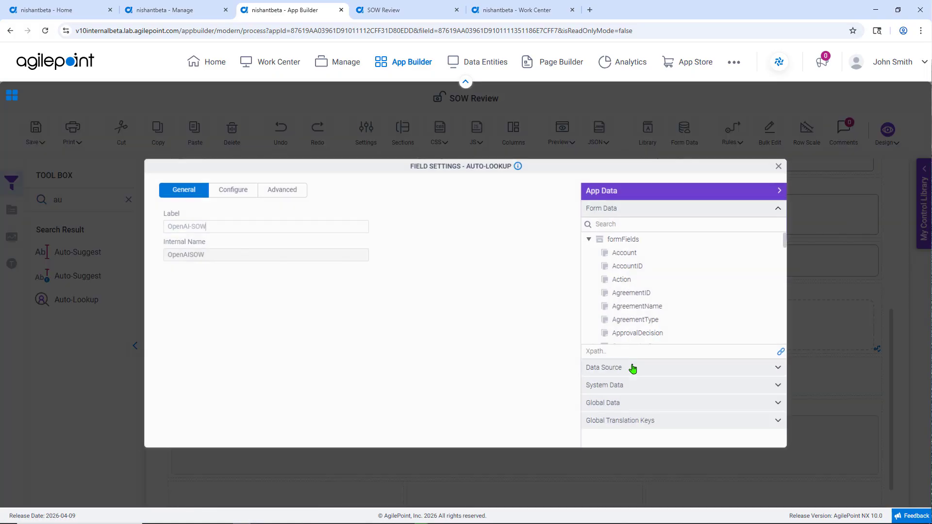
click(230, 189)
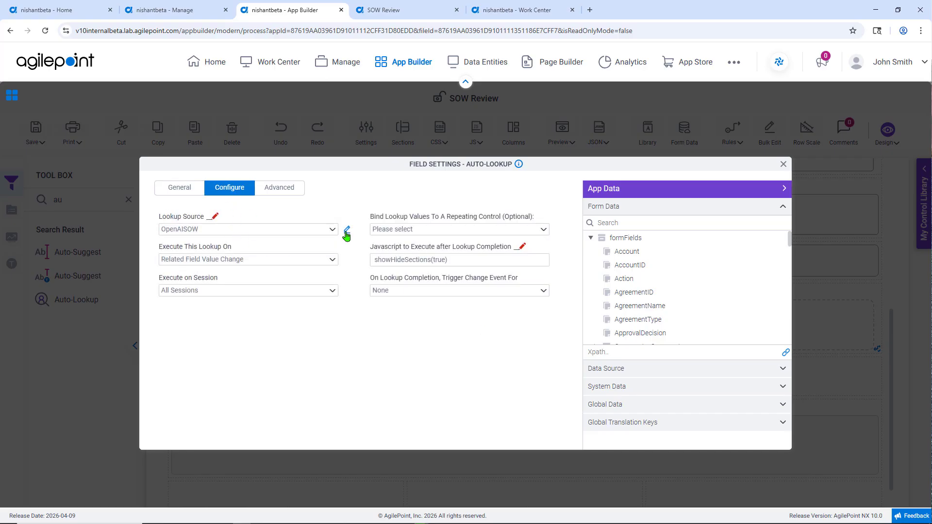
click(347, 231)
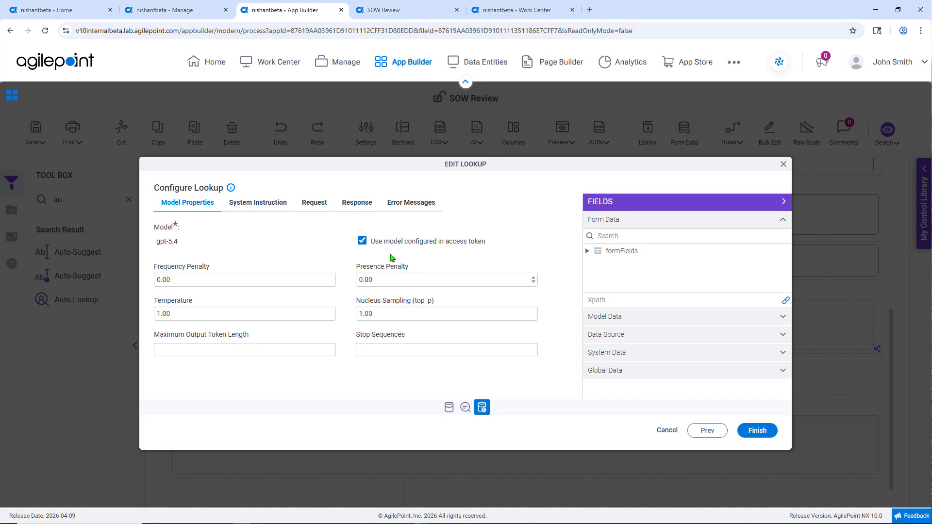
Examine the lookup's system instruction, covering its goals, skills, input, instruction, quality verification and output sections
click(270, 207)
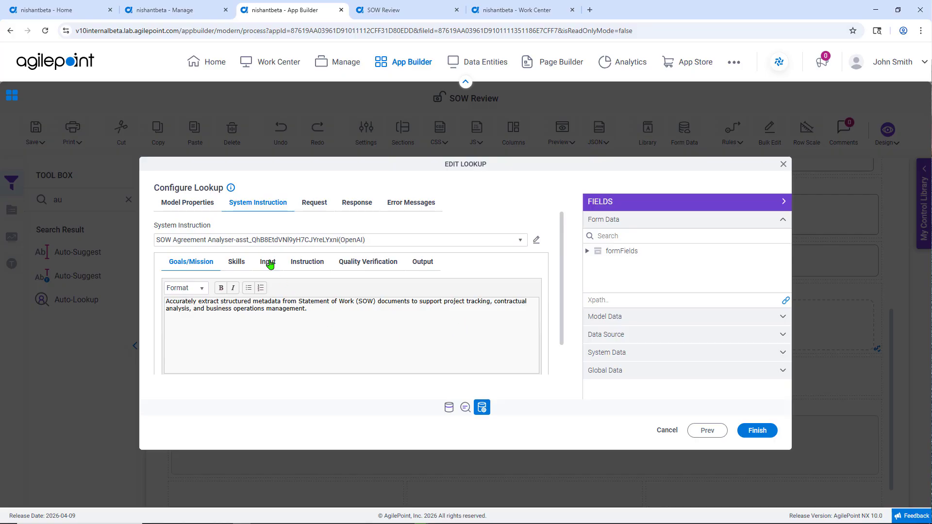
click(236, 262)
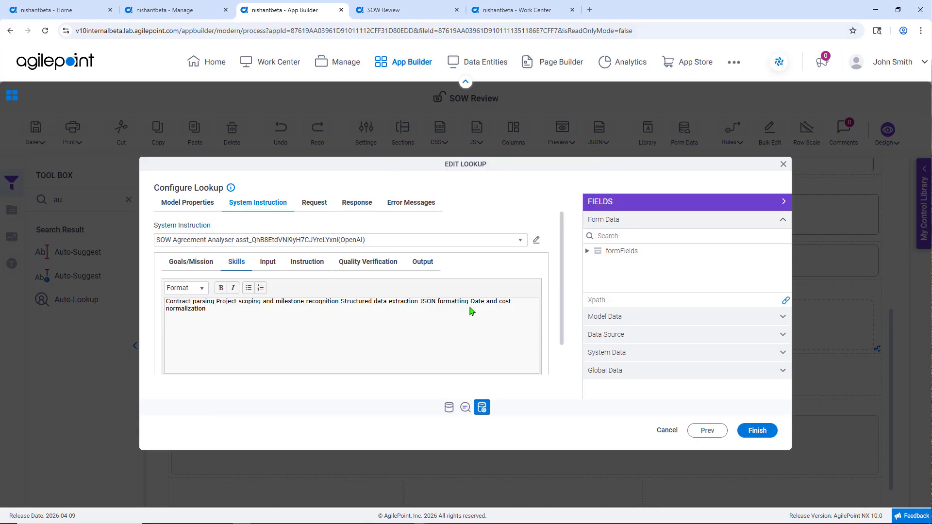
click(268, 262)
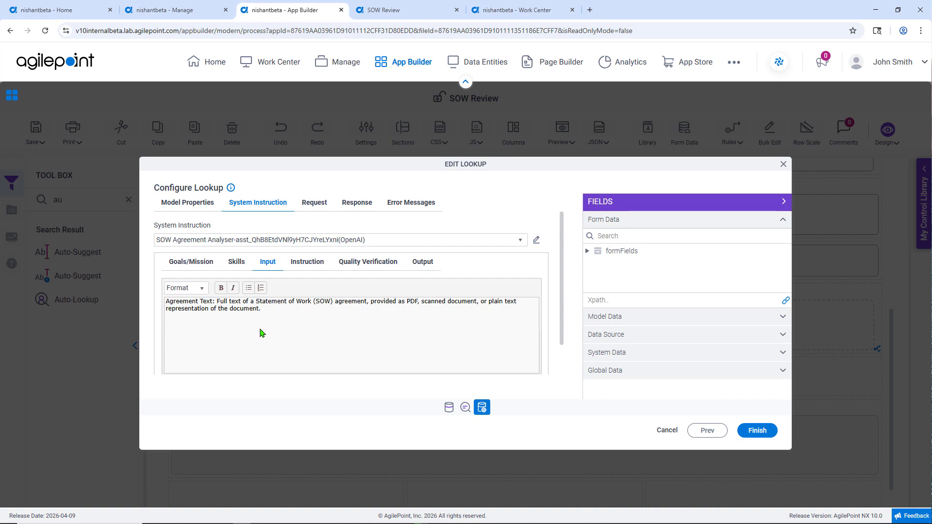
click(313, 262)
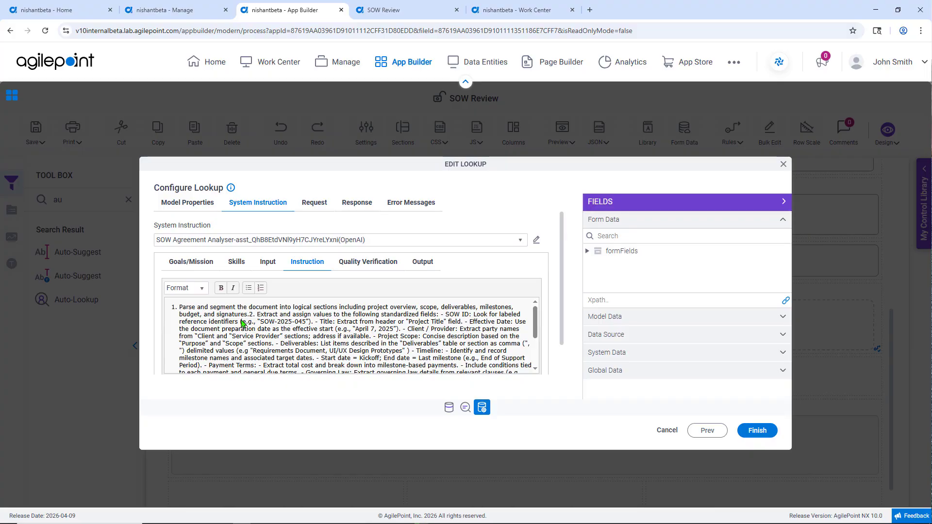
scroll(241, 322, down, 3)
click(347, 263)
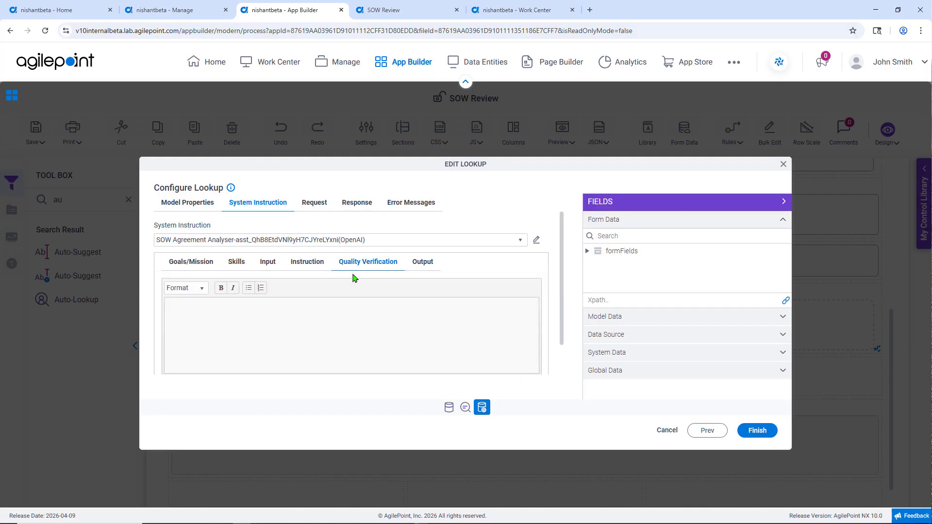
click(420, 265)
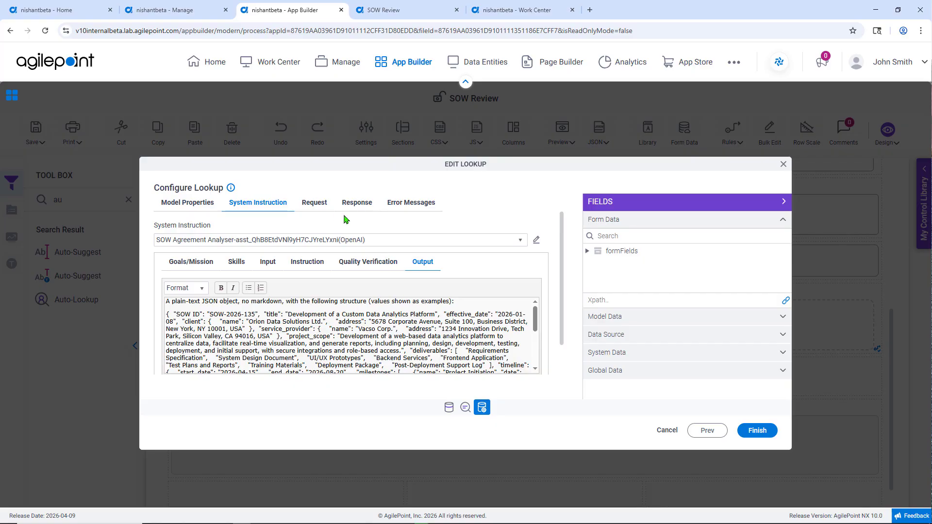
Review the lookup's request content, JSON response mapping and error messages, and leave the lookup without changes
click(321, 207)
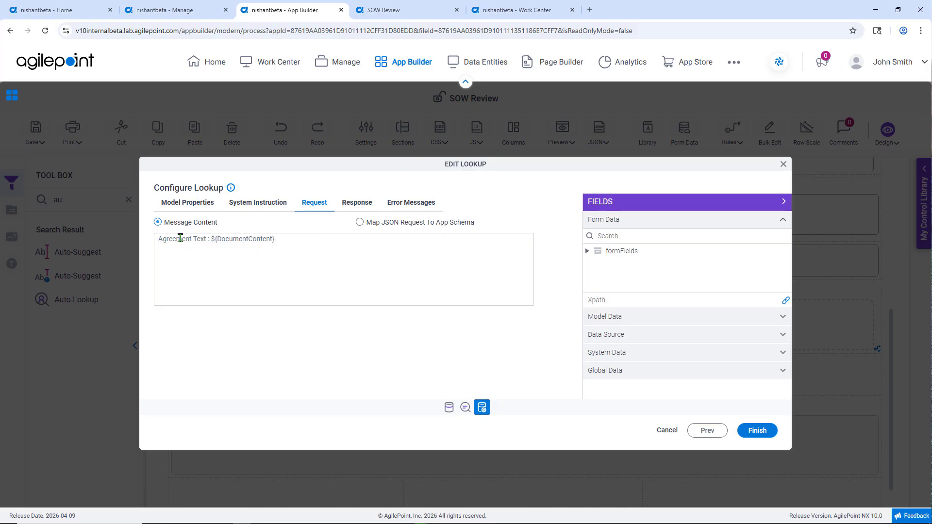
click(346, 204)
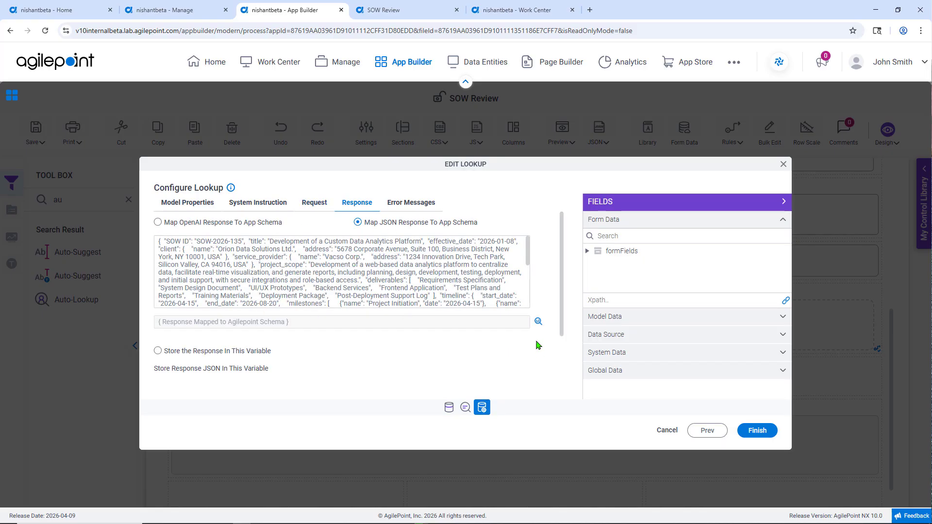
click(537, 323)
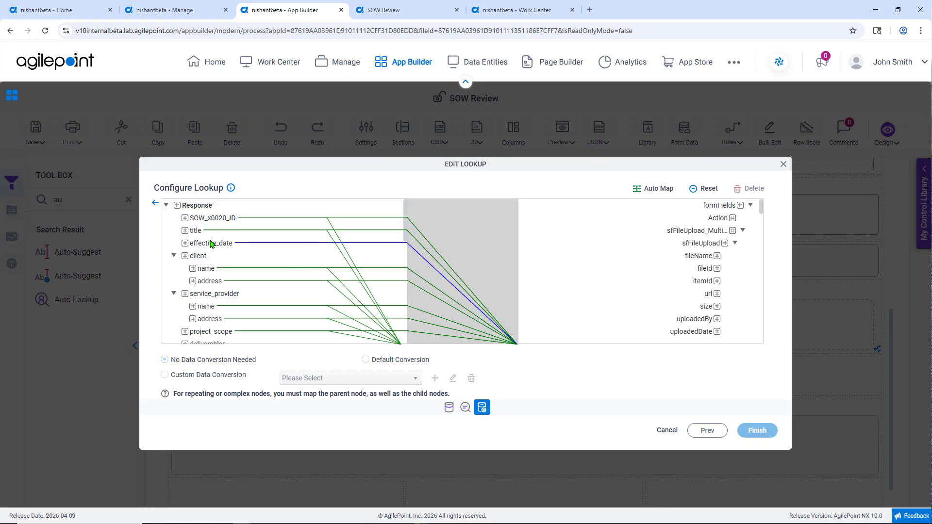
click(155, 203)
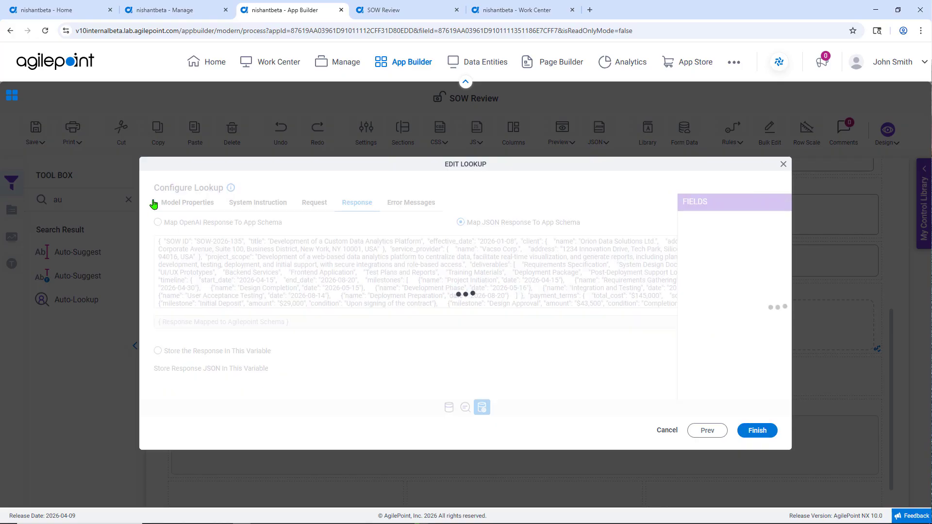
click(414, 204)
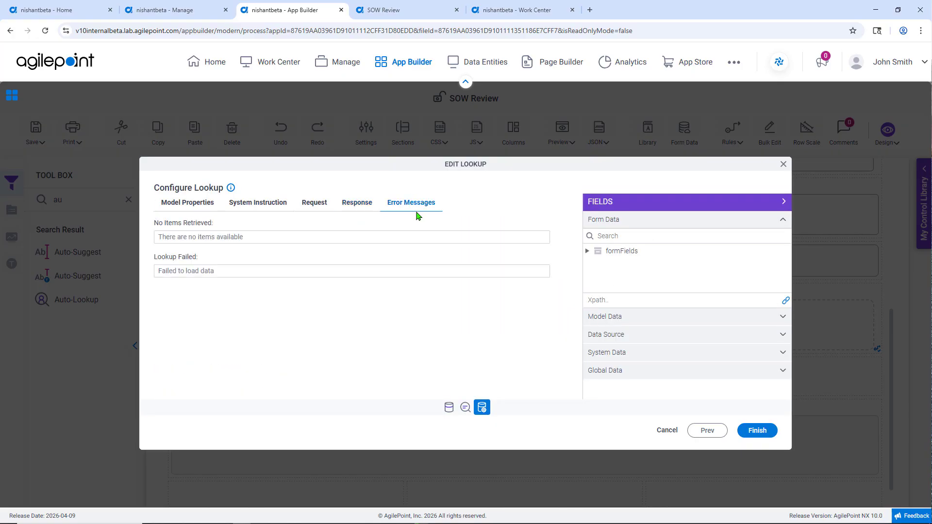
click(672, 430)
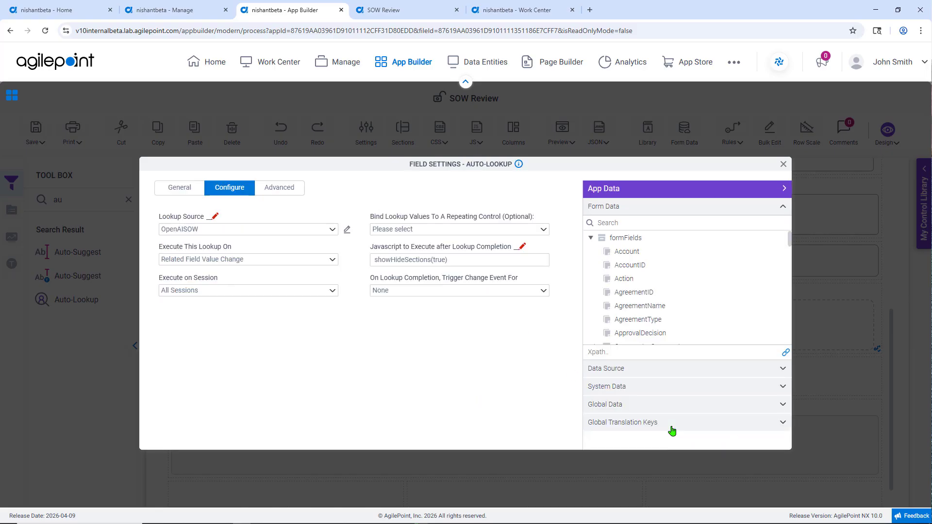
Close the Auto-Lookup field settings, switch to the running SOW Review form, and upload the Vacso SOW document
click(783, 165)
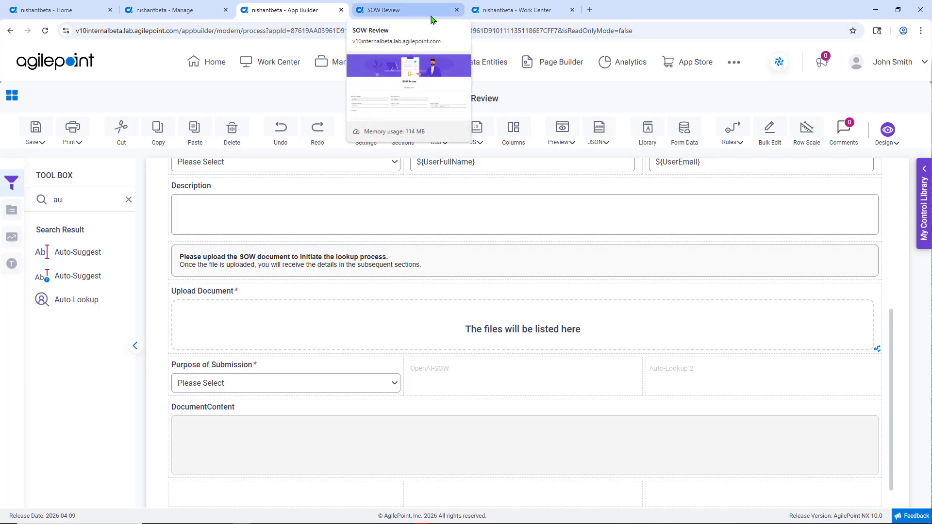
click(431, 14)
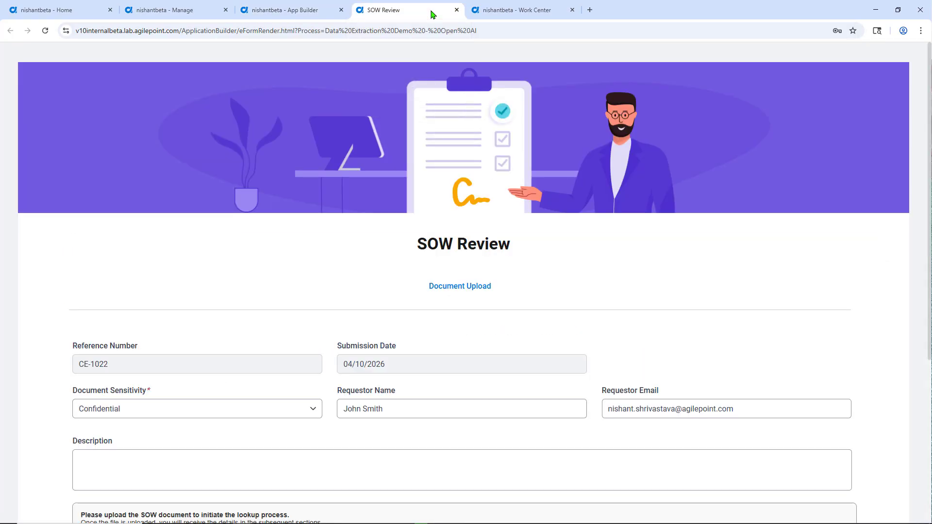
scroll(378, 295, down, 5)
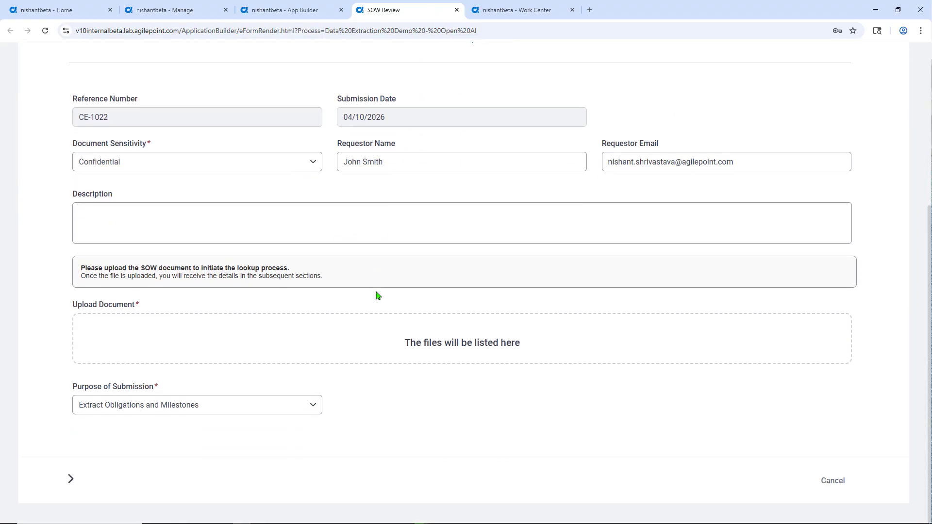
click(400, 345)
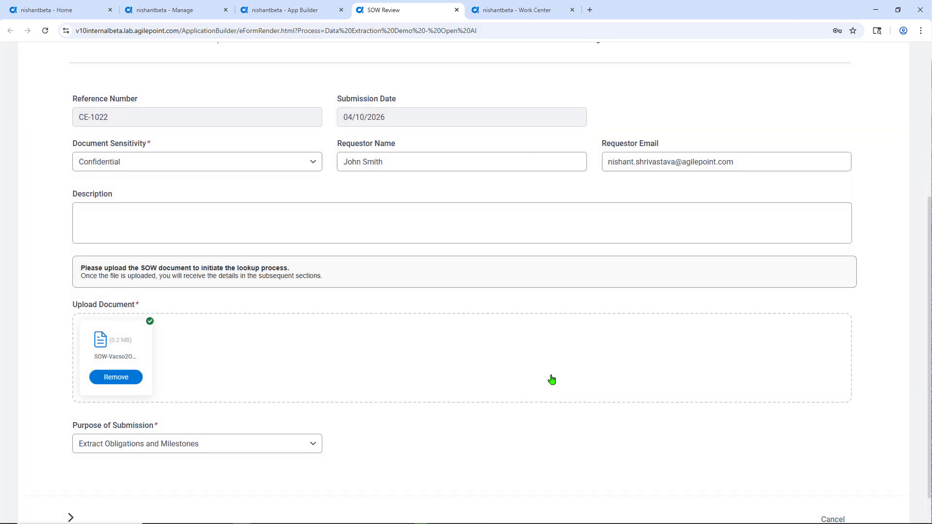
Advance from Document Upload through the form's Overview and Details sections to review the data extracted from the SOW
scroll(552, 379, down, 1)
click(70, 480)
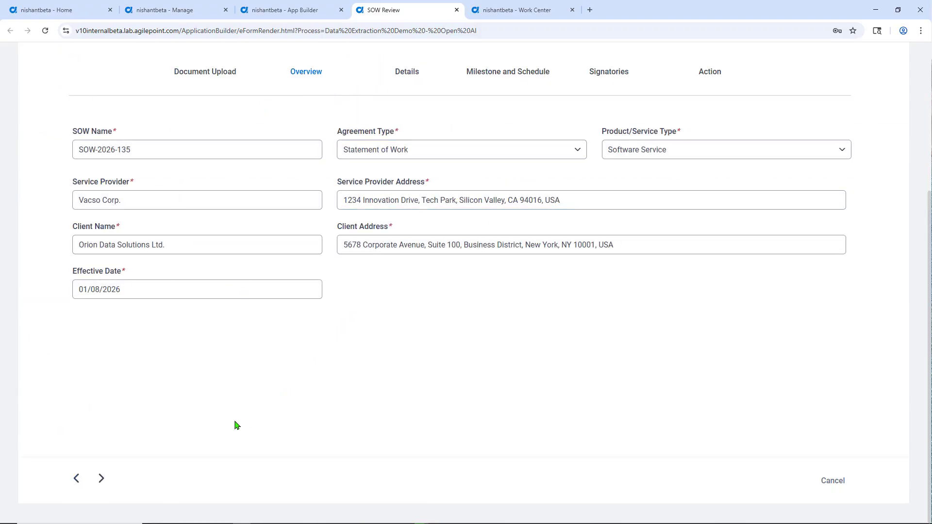
click(105, 480)
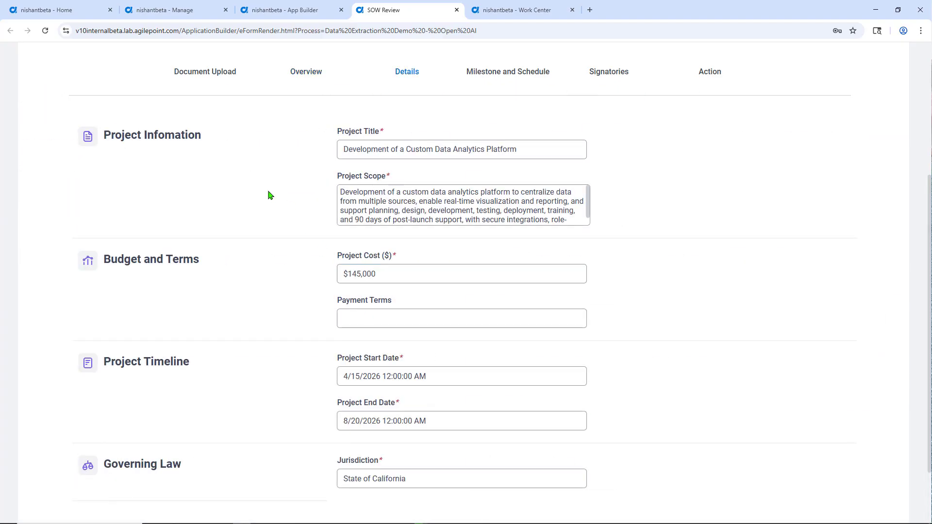
scroll(293, 439, down, 2)
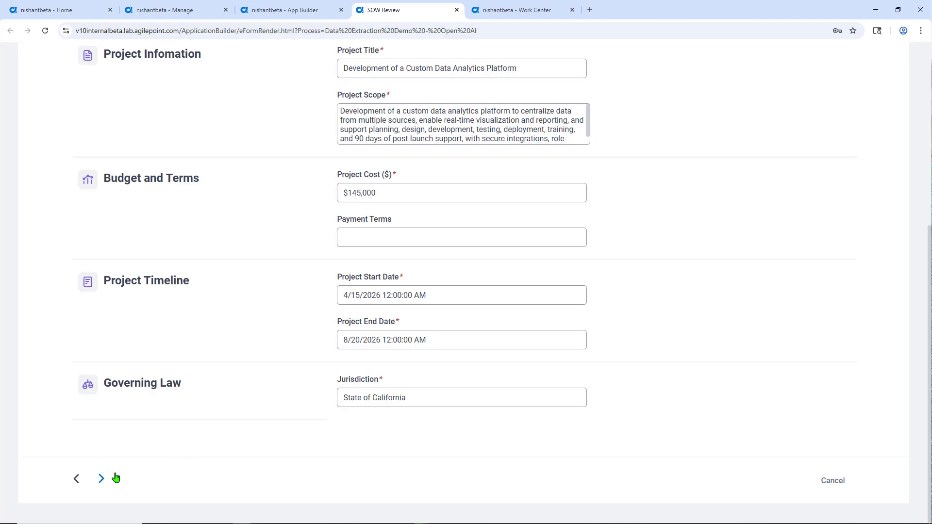
Review the extracted entries in the Milestone and Schedule and Signatories sections, and continue to the Action section
click(101, 478)
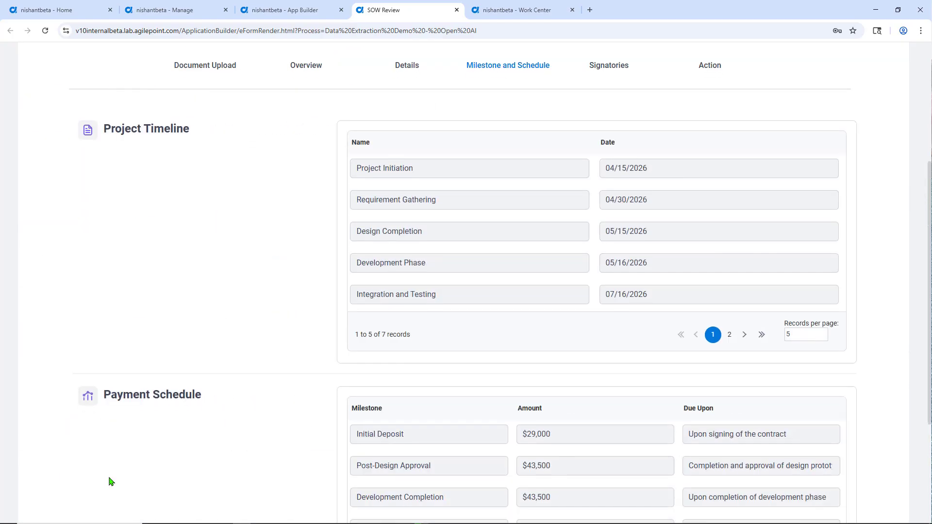
scroll(111, 482, down, 4)
click(103, 480)
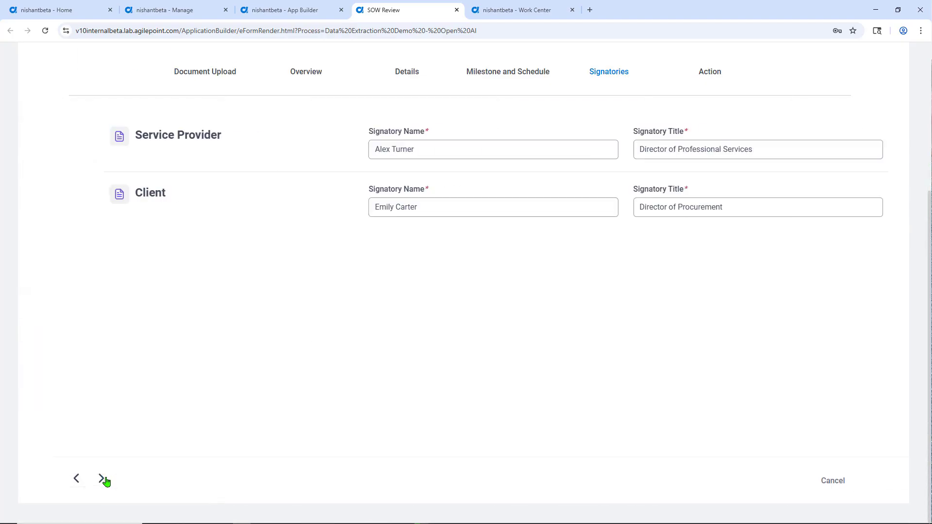
click(105, 481)
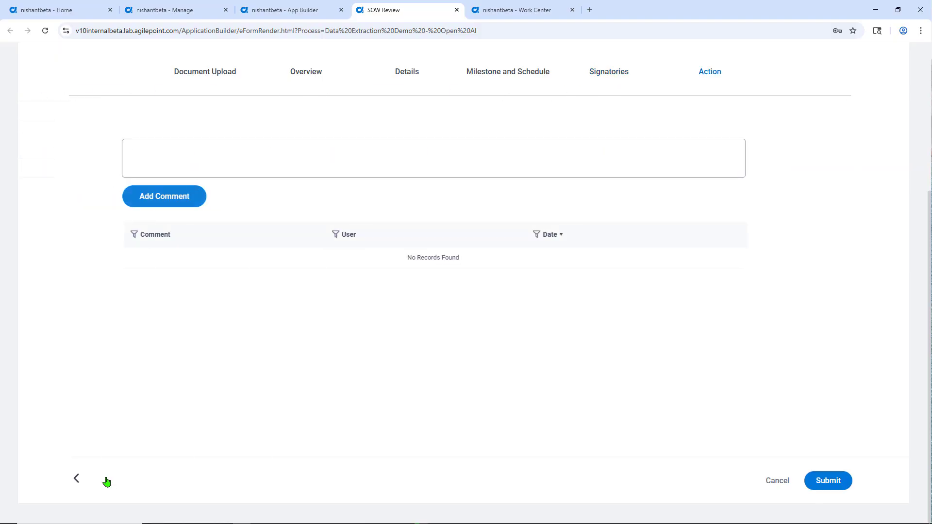